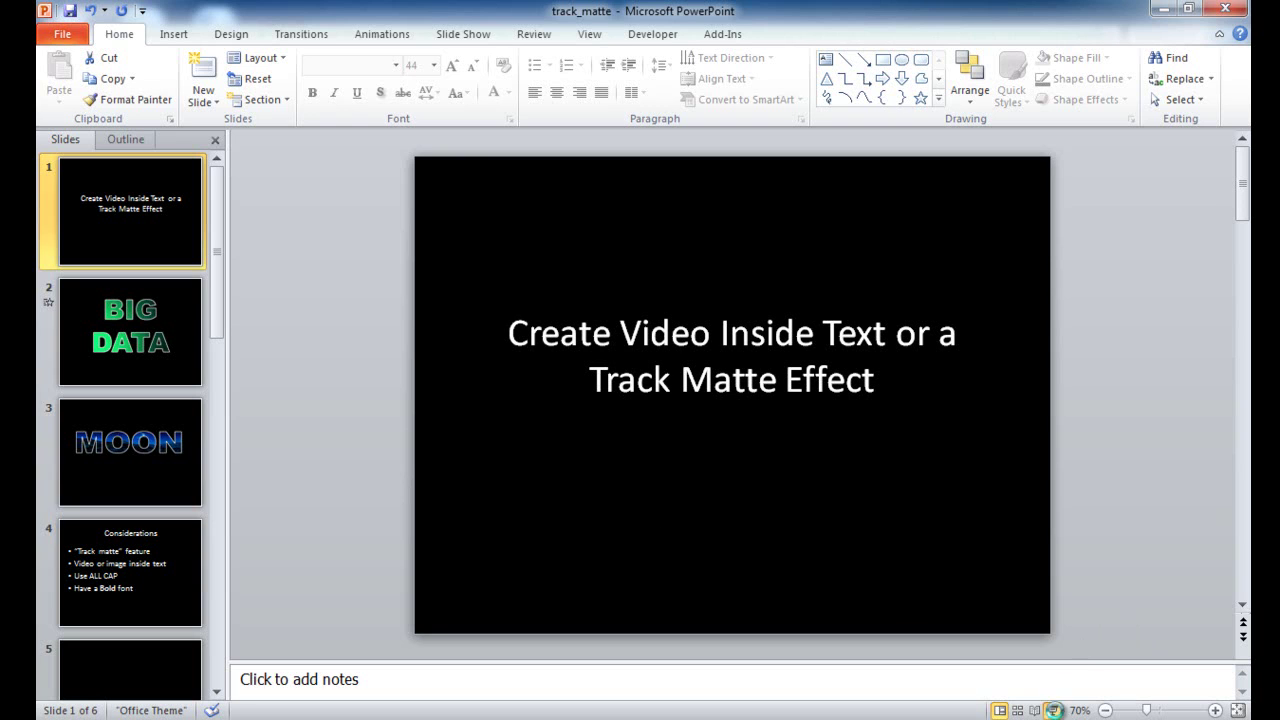
Play the slide show from slide 1 past the BIG DATA example, then exit to editing
click(1053, 710)
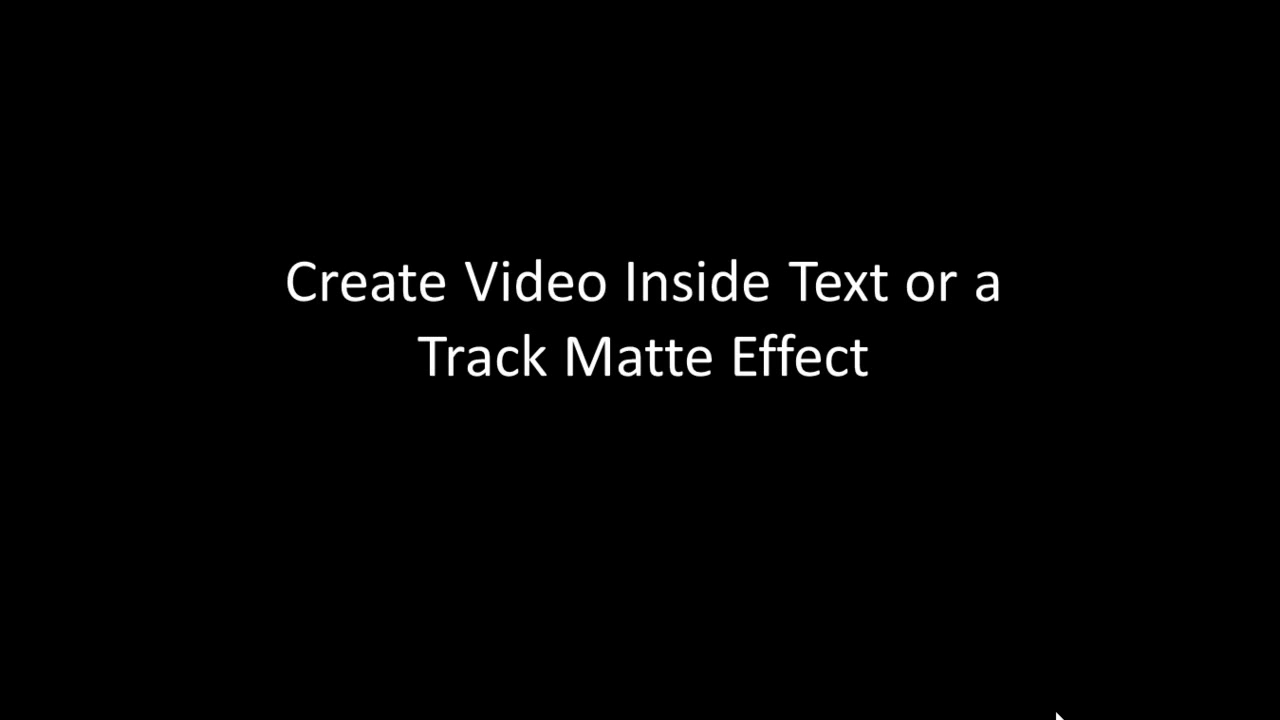
click(1017, 490)
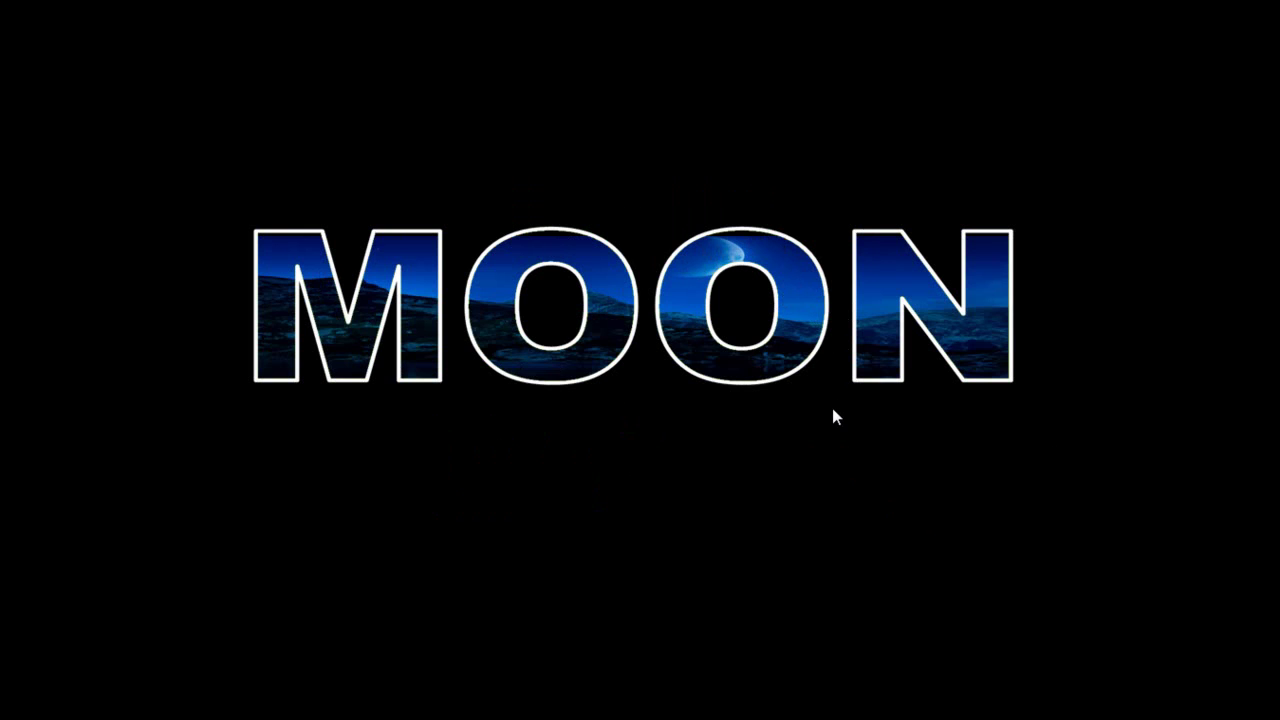
key(Escape)
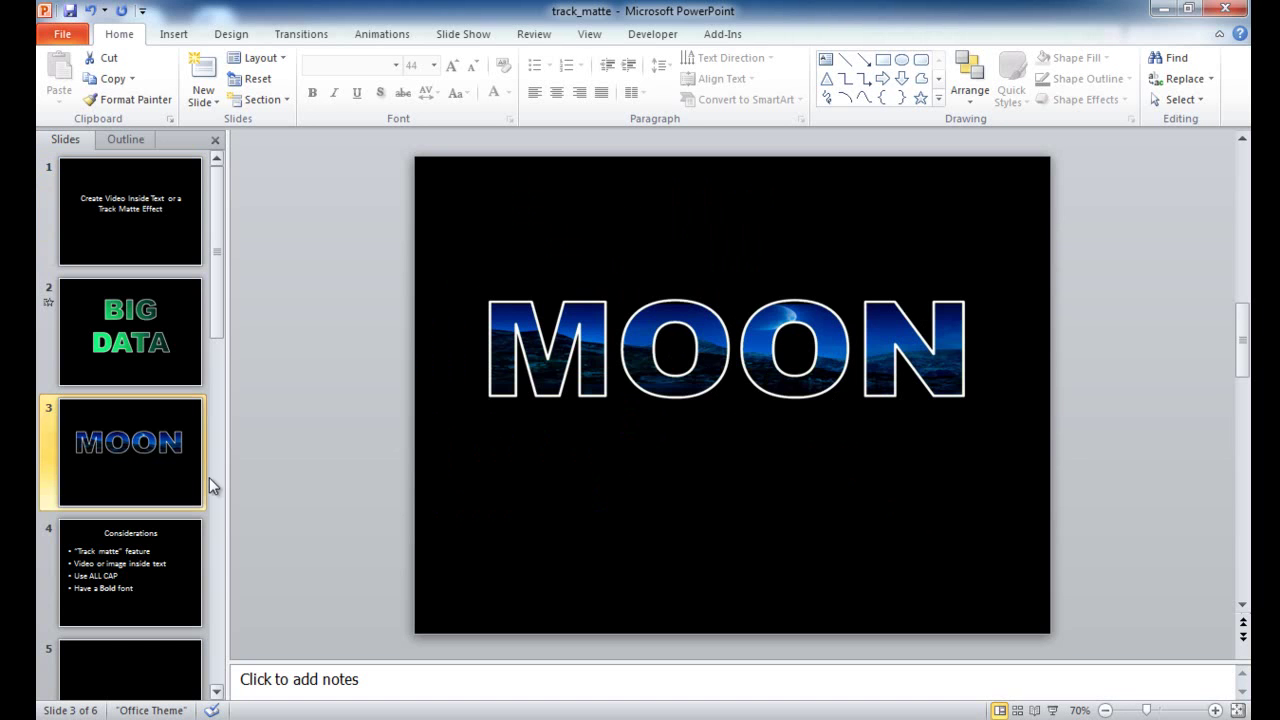
Show slide 4, the Considerations slide with tips like ALL CAPS and a bold font
click(174, 563)
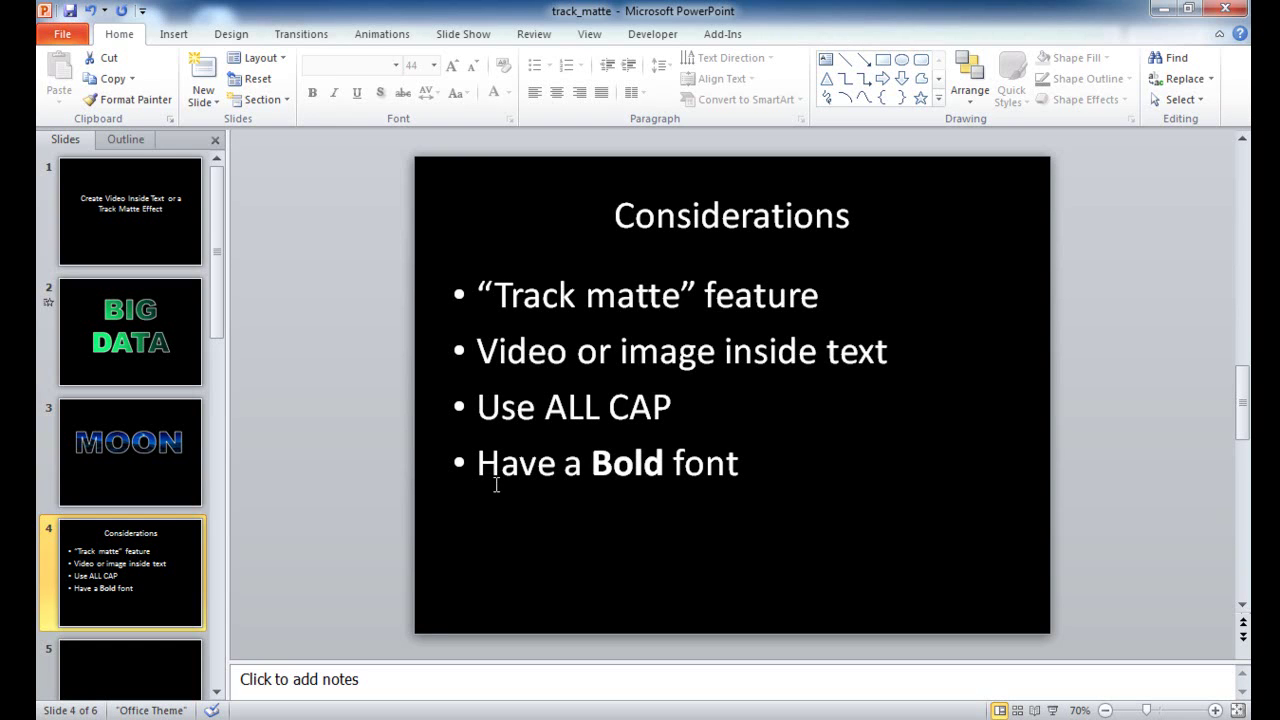
Go to slide 5, the blank black slide
click(168, 662)
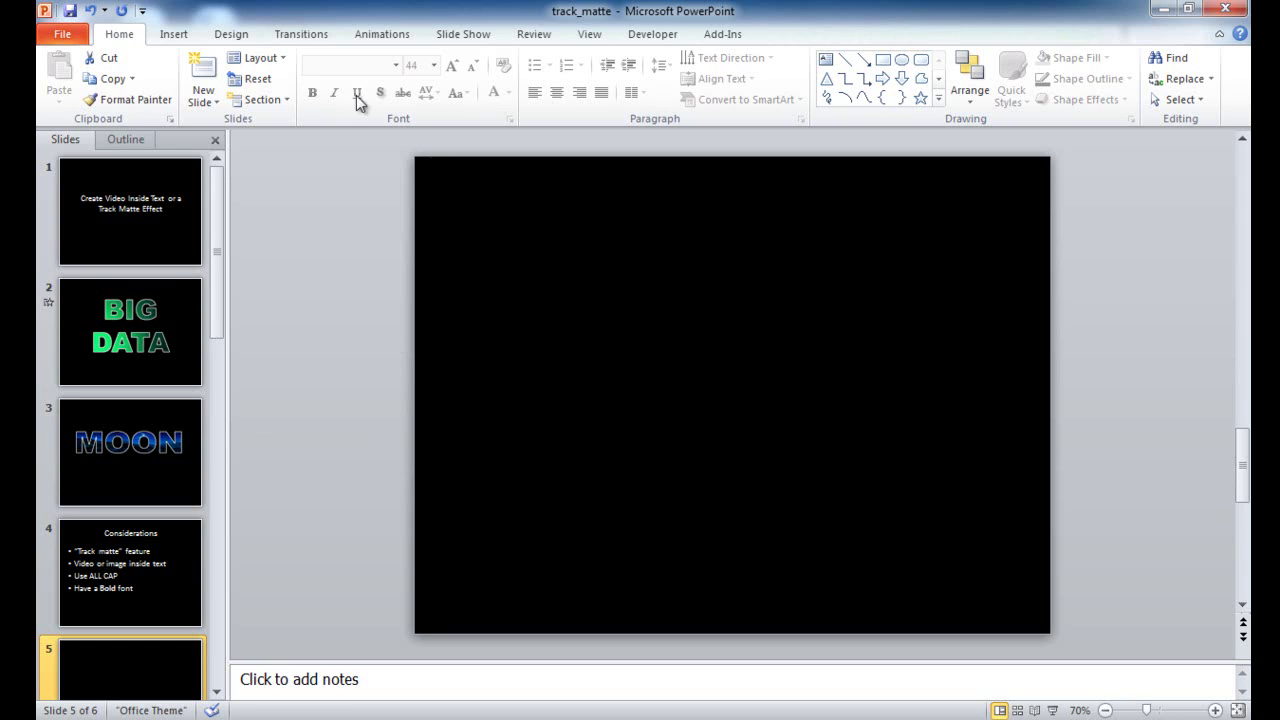
Draw a full-width blue rectangle across the middle of slide 5, redrawing after a cancelled first attempt
click(884, 62)
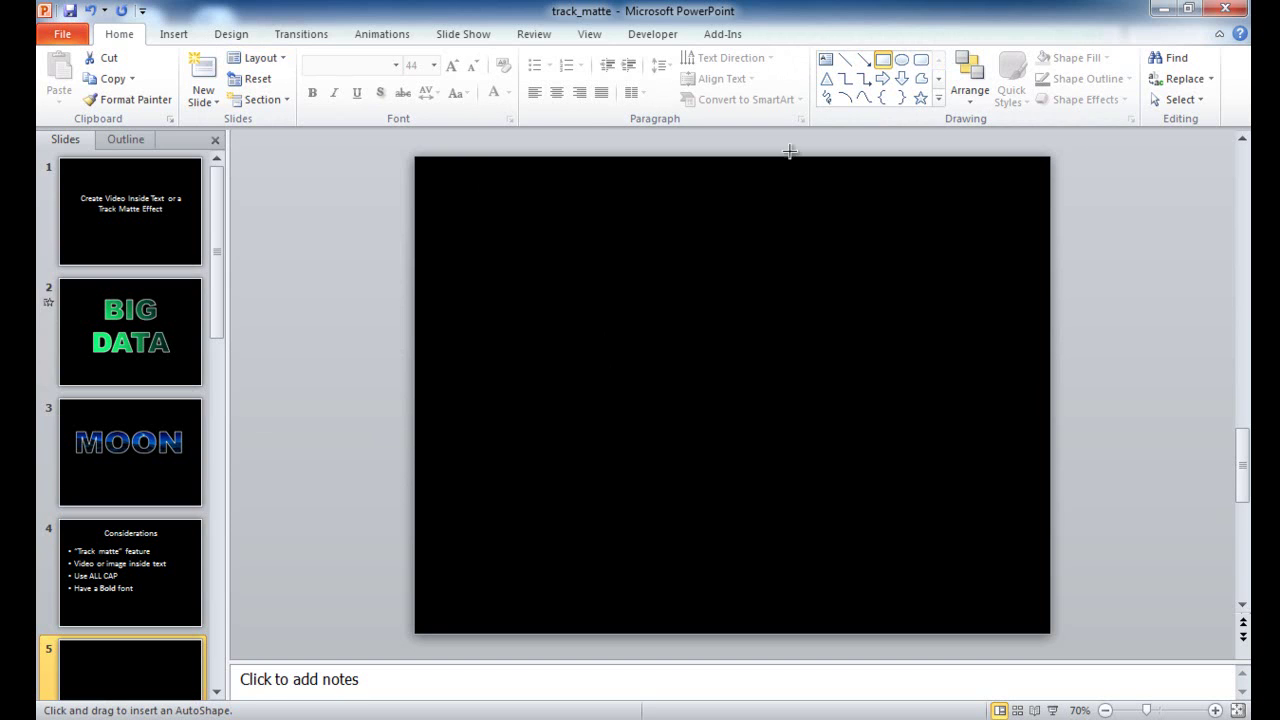
click(173, 34)
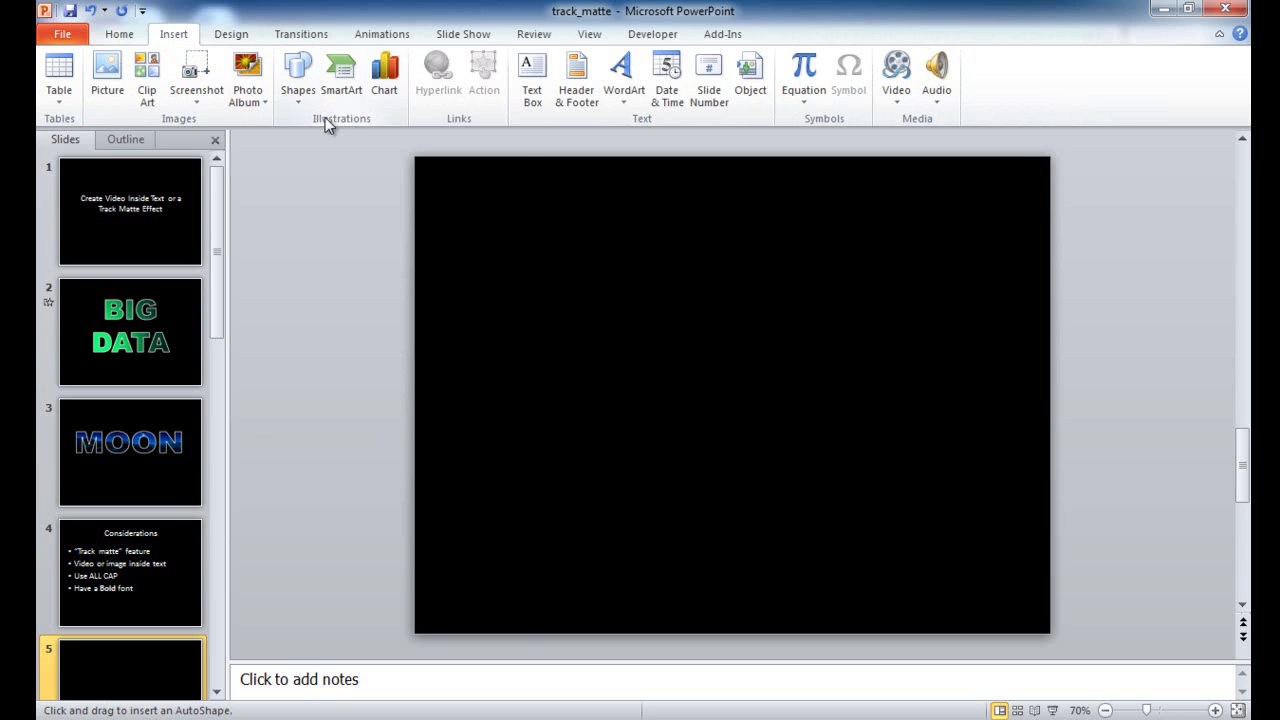
click(297, 98)
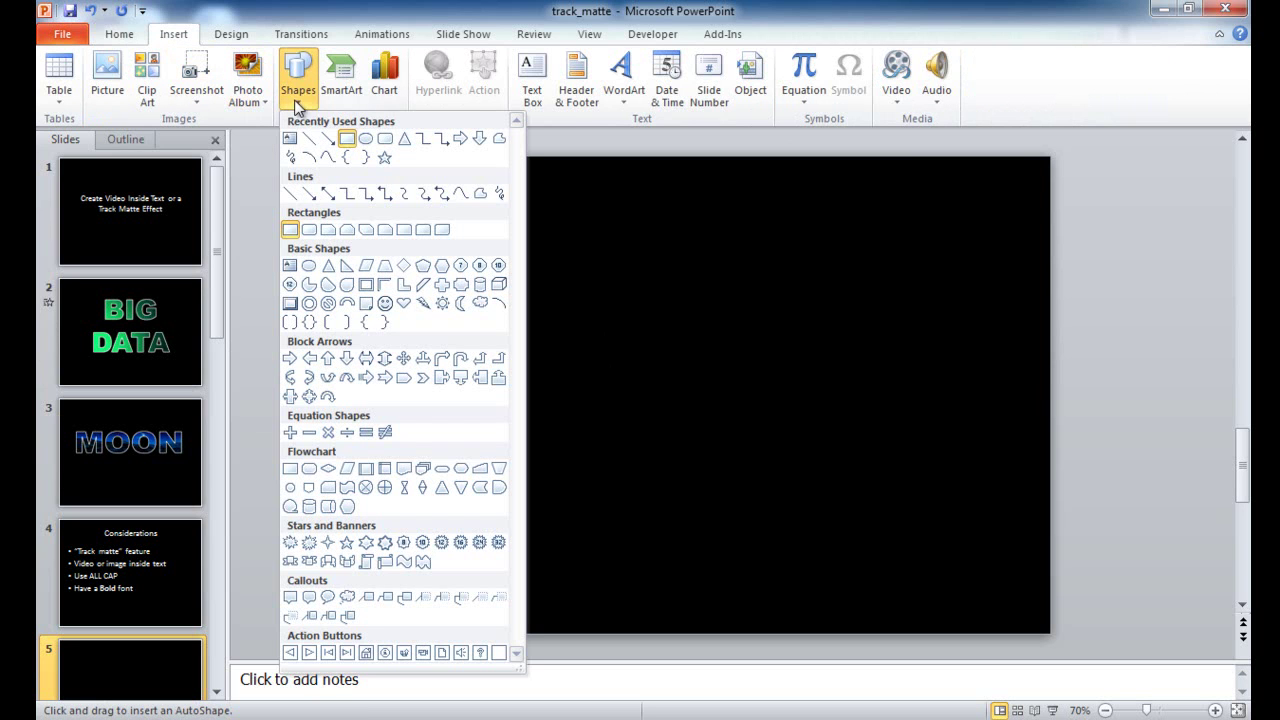
click(346, 143)
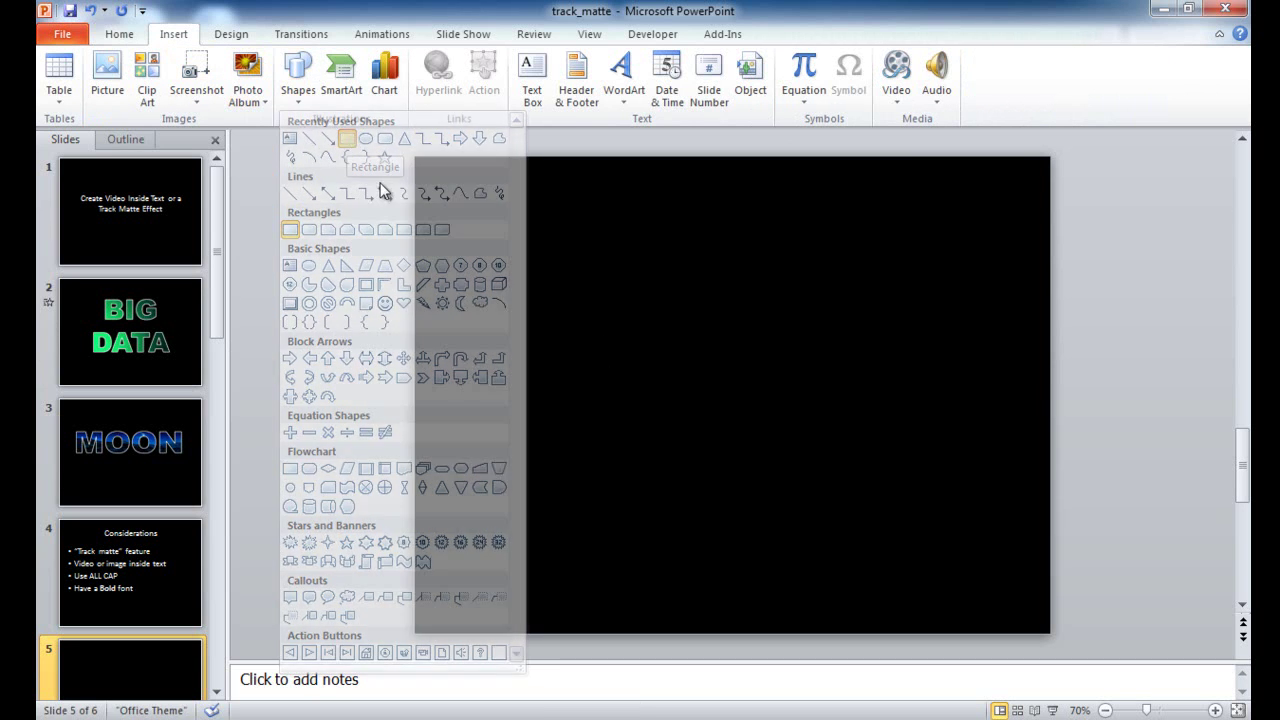
mouse_move(418, 282)
mouse_down()
mouse_move(477, 383)
mouse_move(700, 506)
mouse_move(1049, 538)
mouse_up()
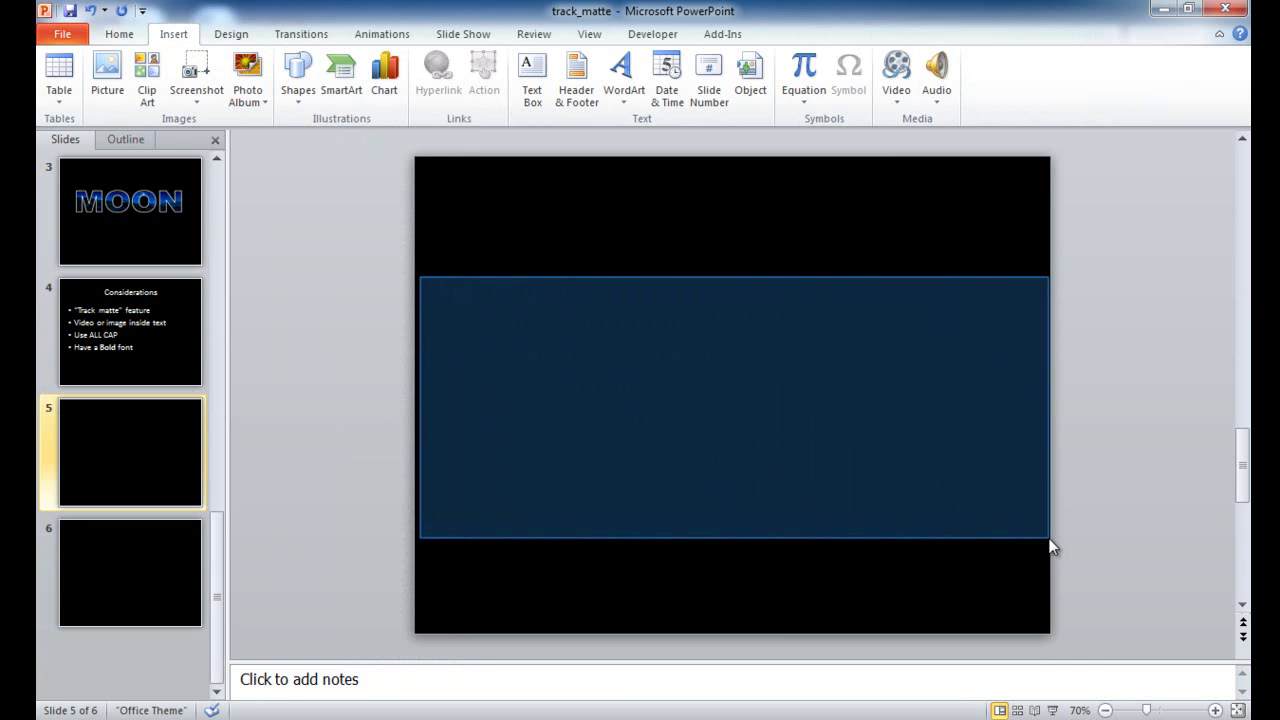
key(Escape)
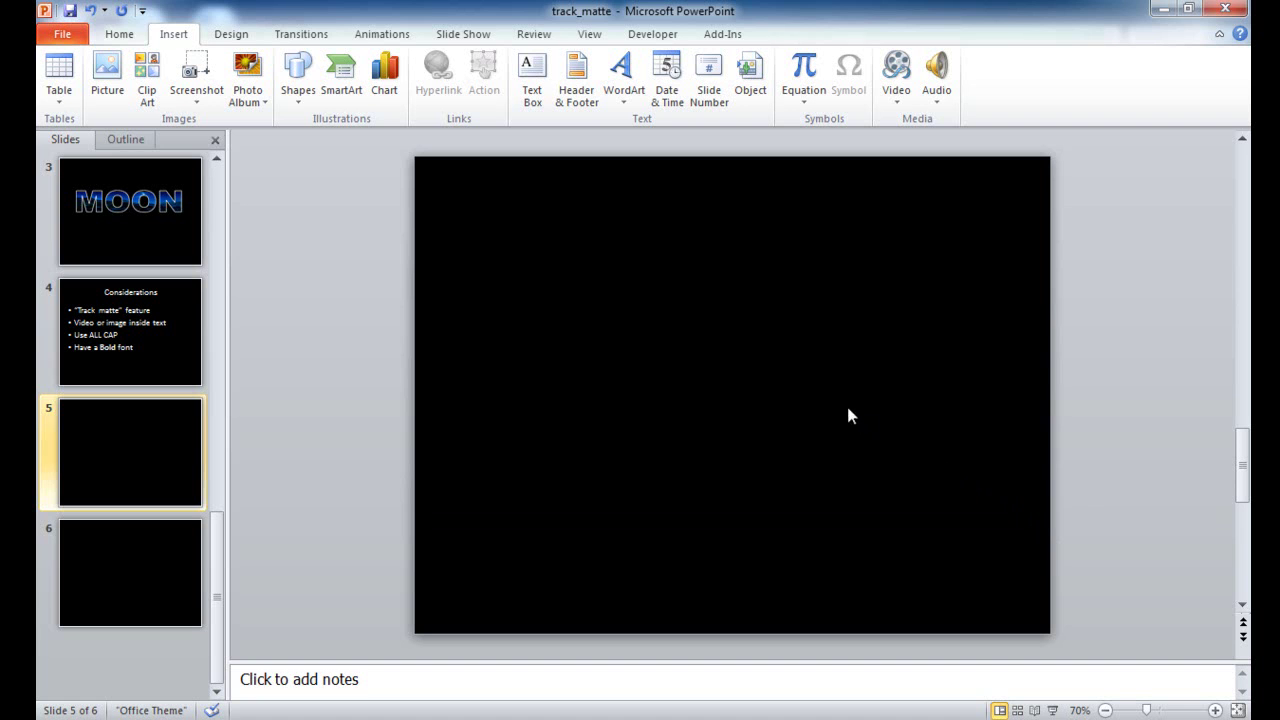
click(298, 80)
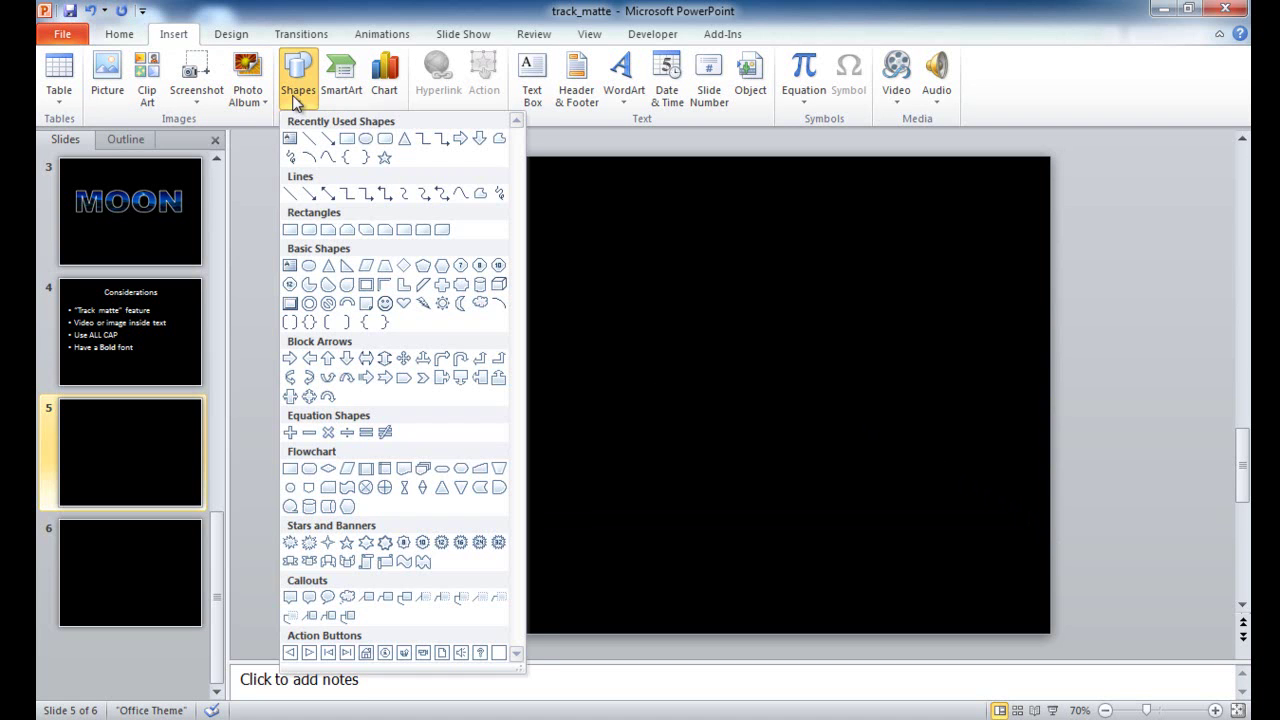
click(346, 139)
mouse_move(418, 277)
mouse_down()
mouse_move(437, 371)
mouse_move(817, 534)
mouse_move(1050, 553)
mouse_up()
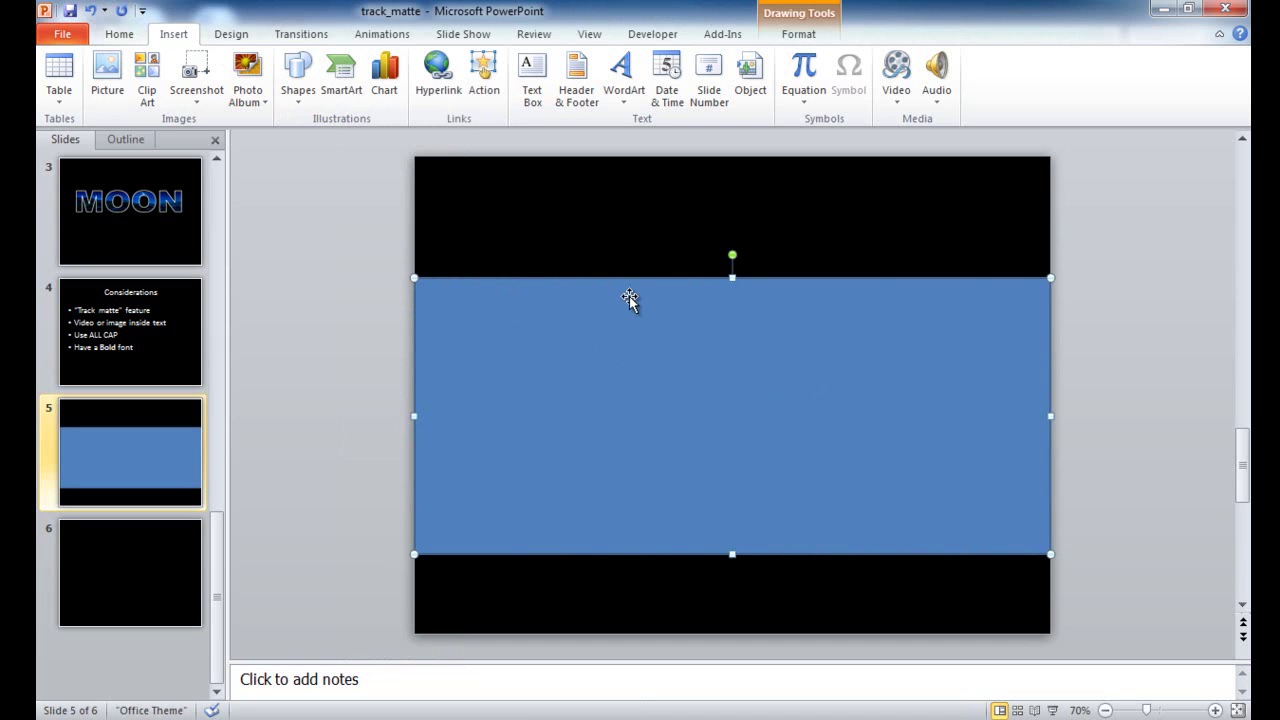
Type BUBBLES inside the rectangle and set the word in Arial Black
click(727, 410)
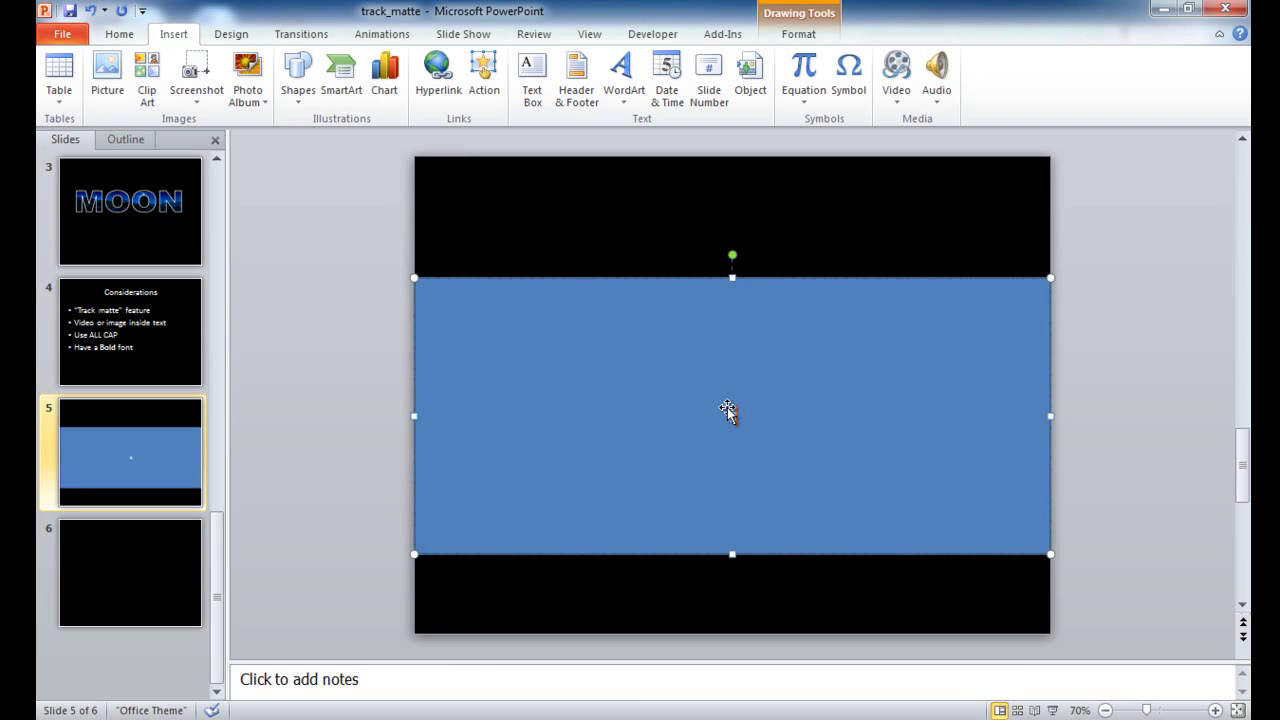
text(BUBBLES)
double_click(720, 418)
right_click(732, 420)
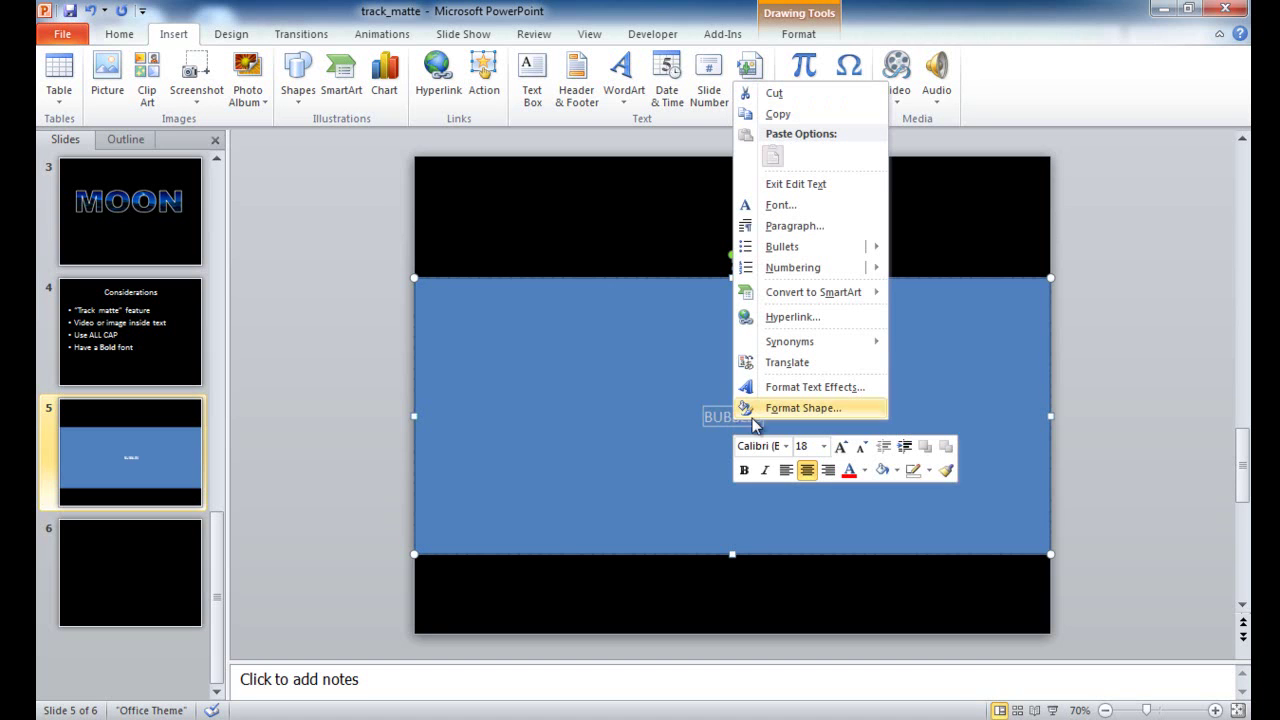
click(787, 447)
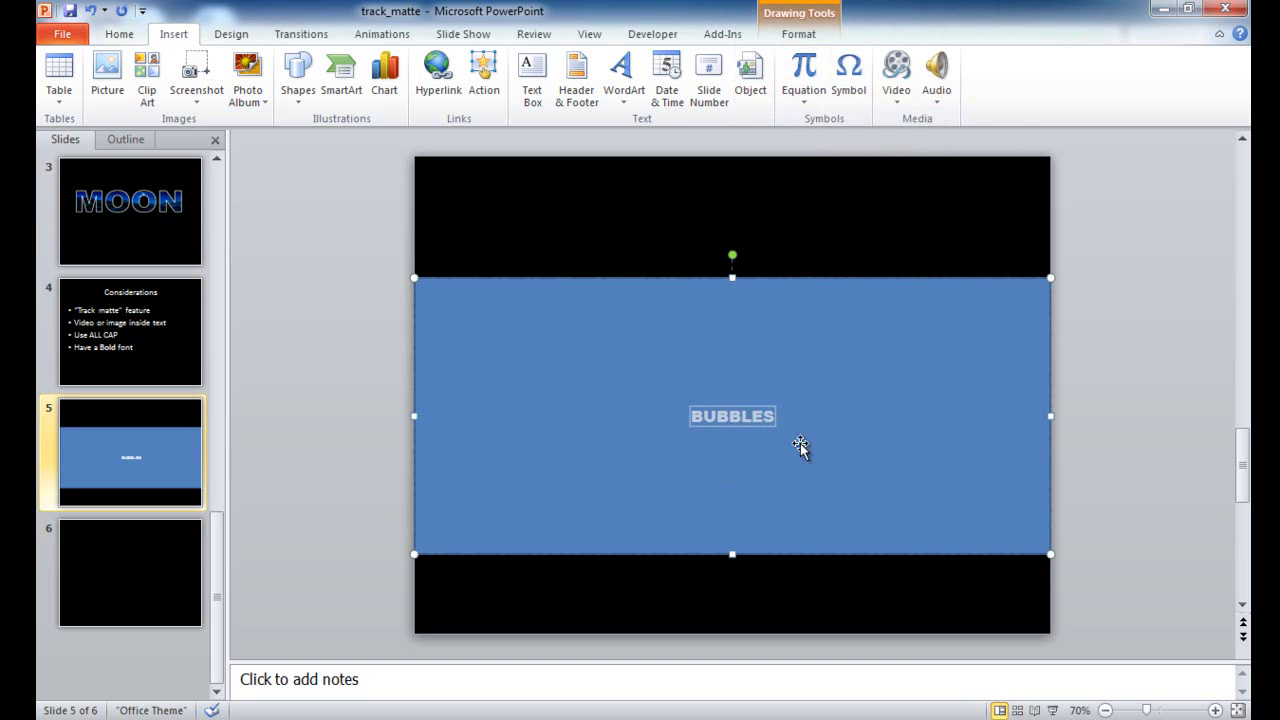
Size BUBBLES at 96 pt, grow it to 115 pt, try 138, and settle back on 115 pt
right_click(747, 420)
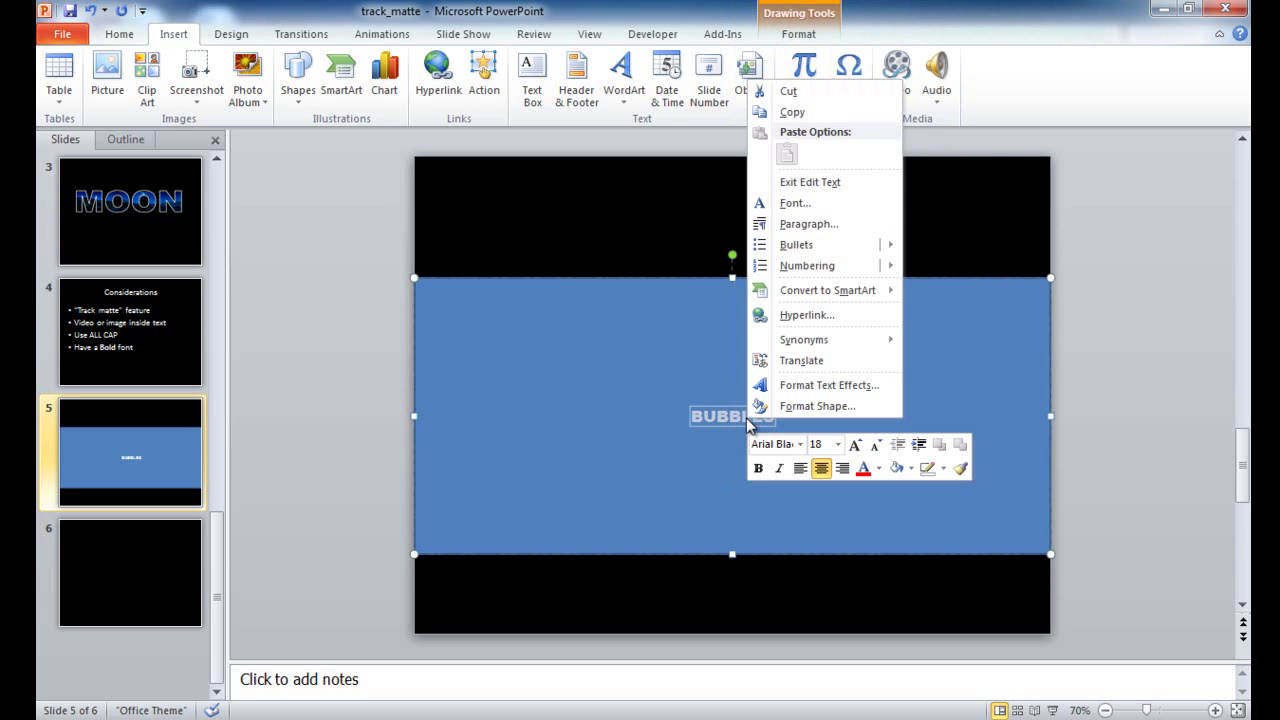
click(838, 444)
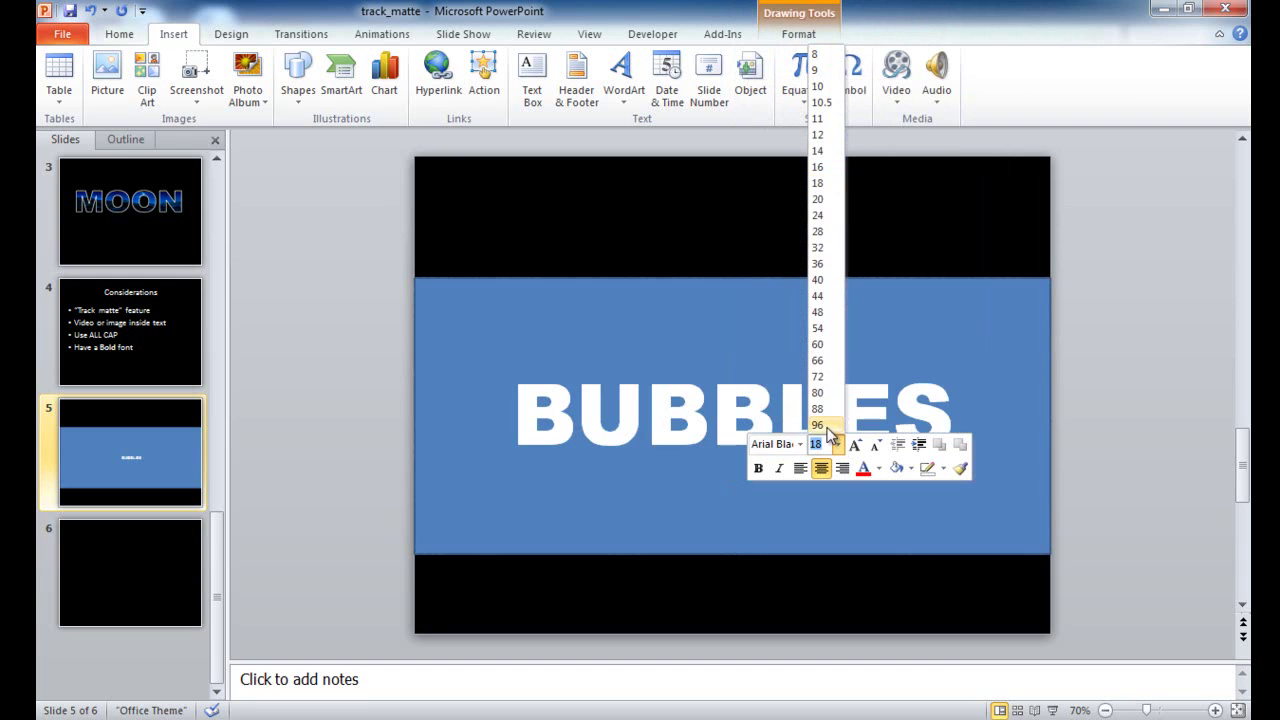
click(828, 430)
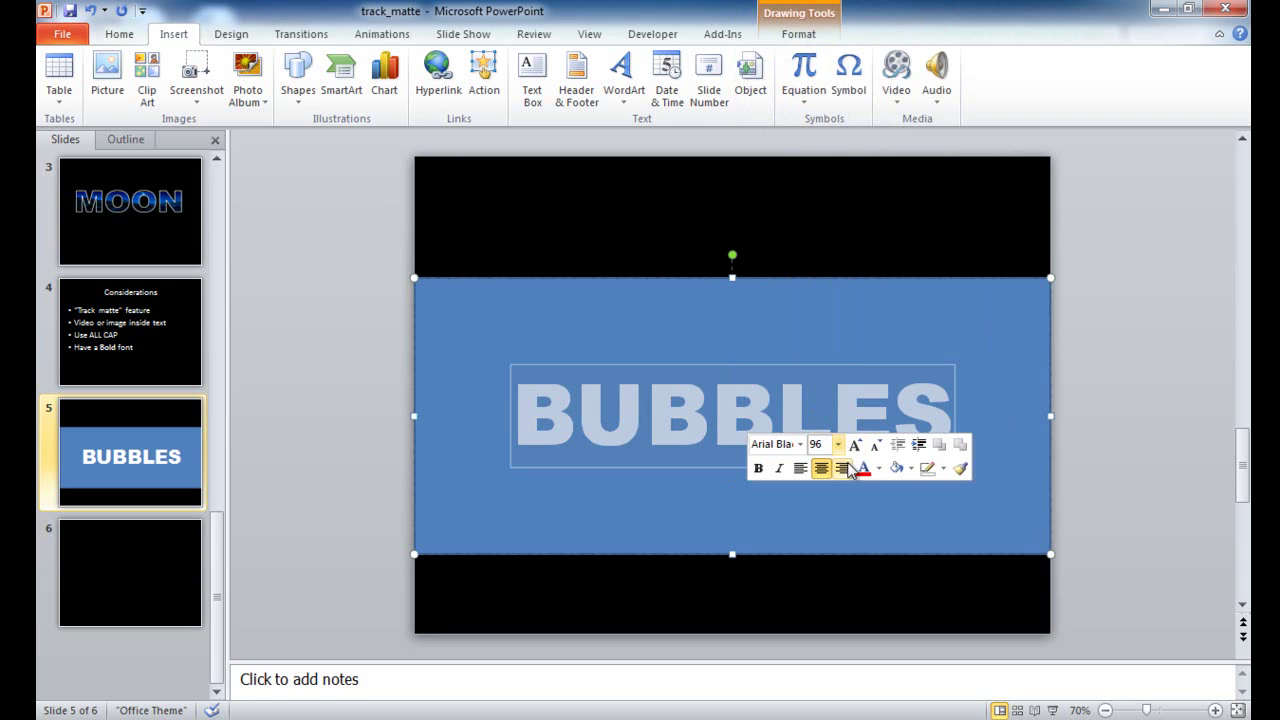
click(855, 445)
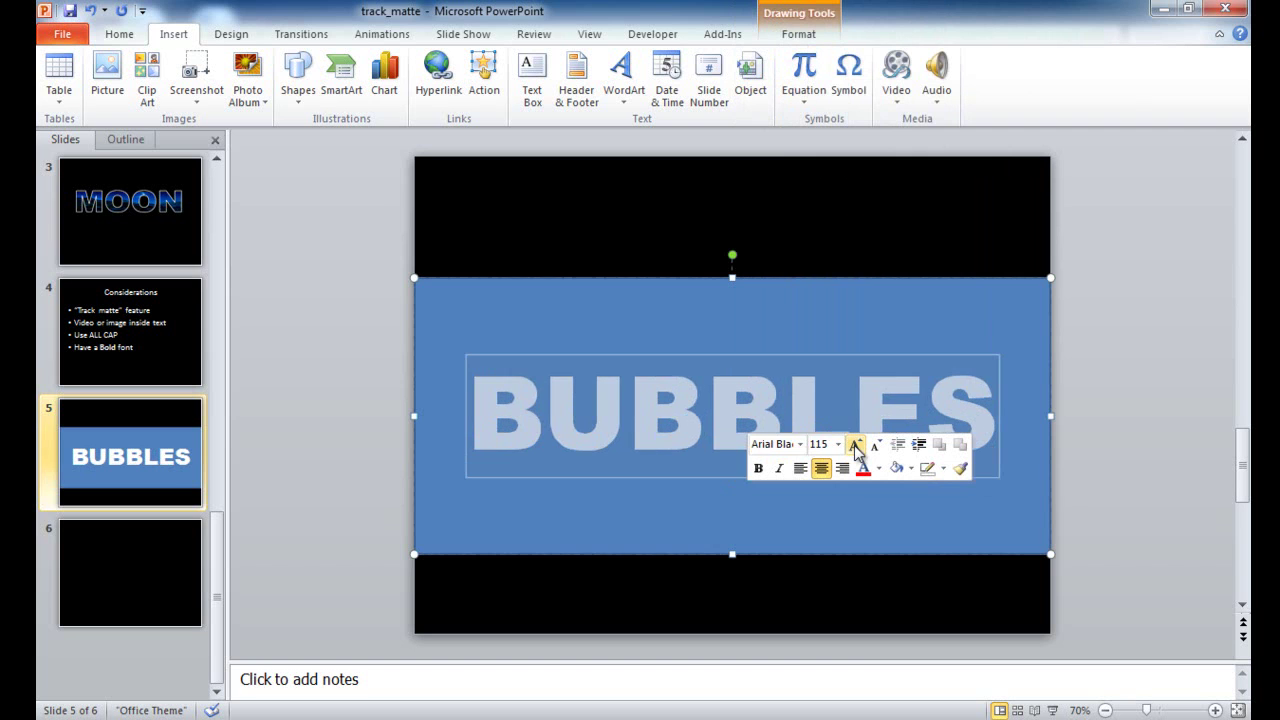
click(810, 514)
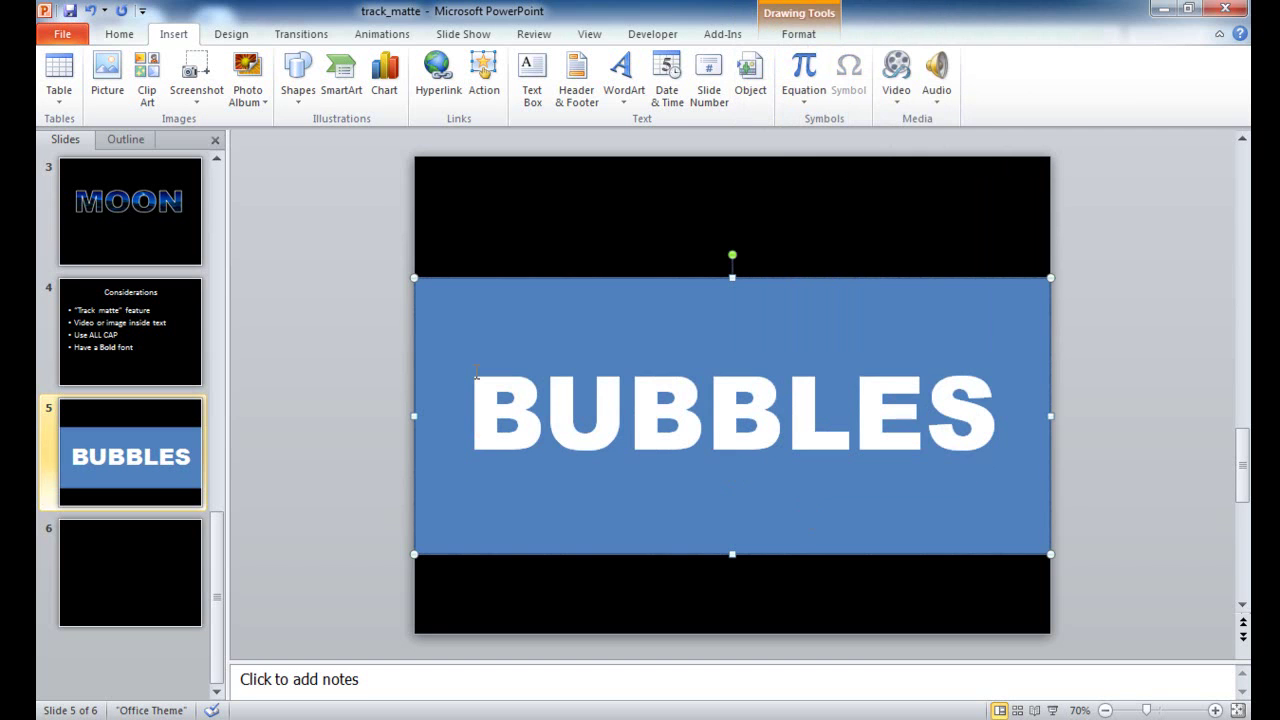
click(121, 36)
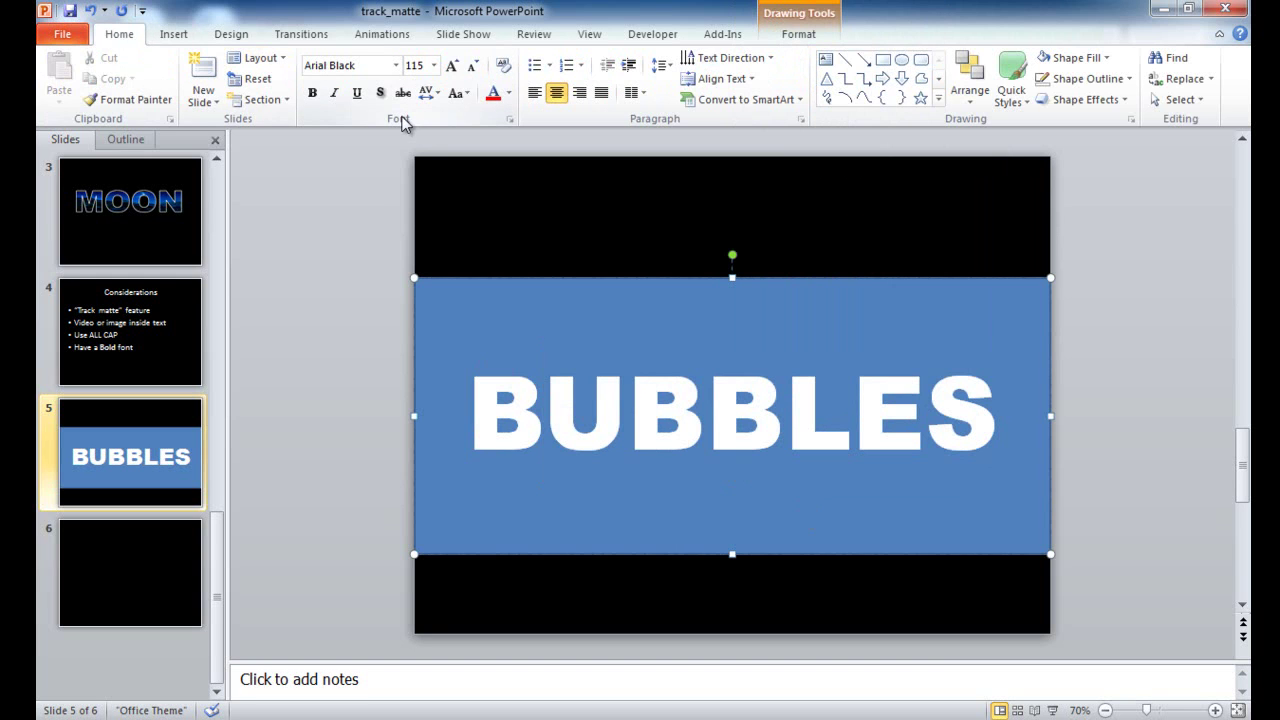
double_click(521, 399)
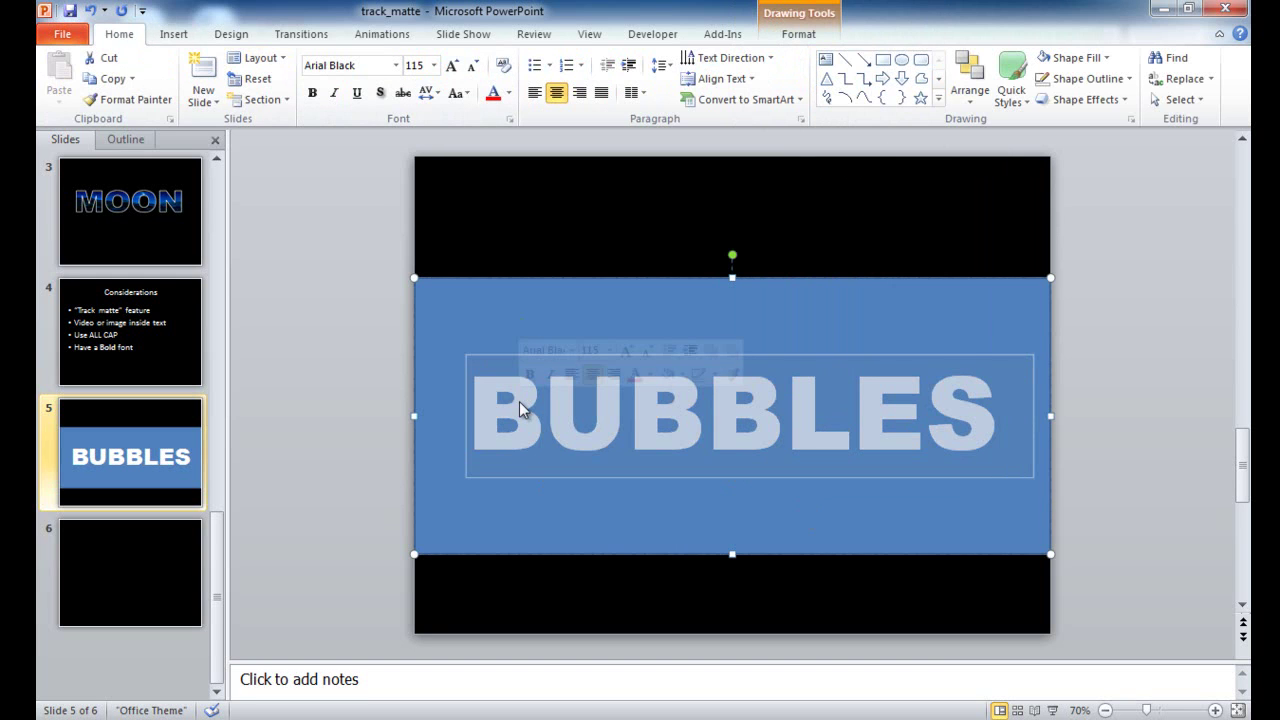
click(454, 70)
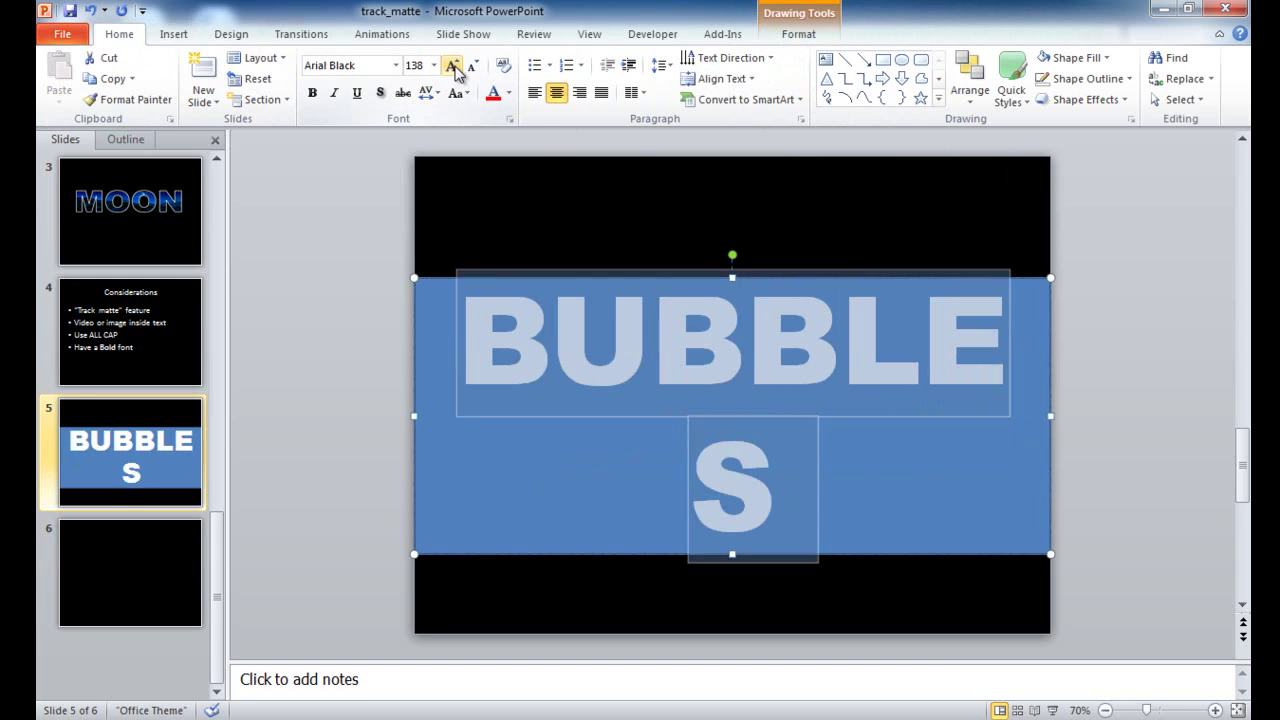
click(472, 66)
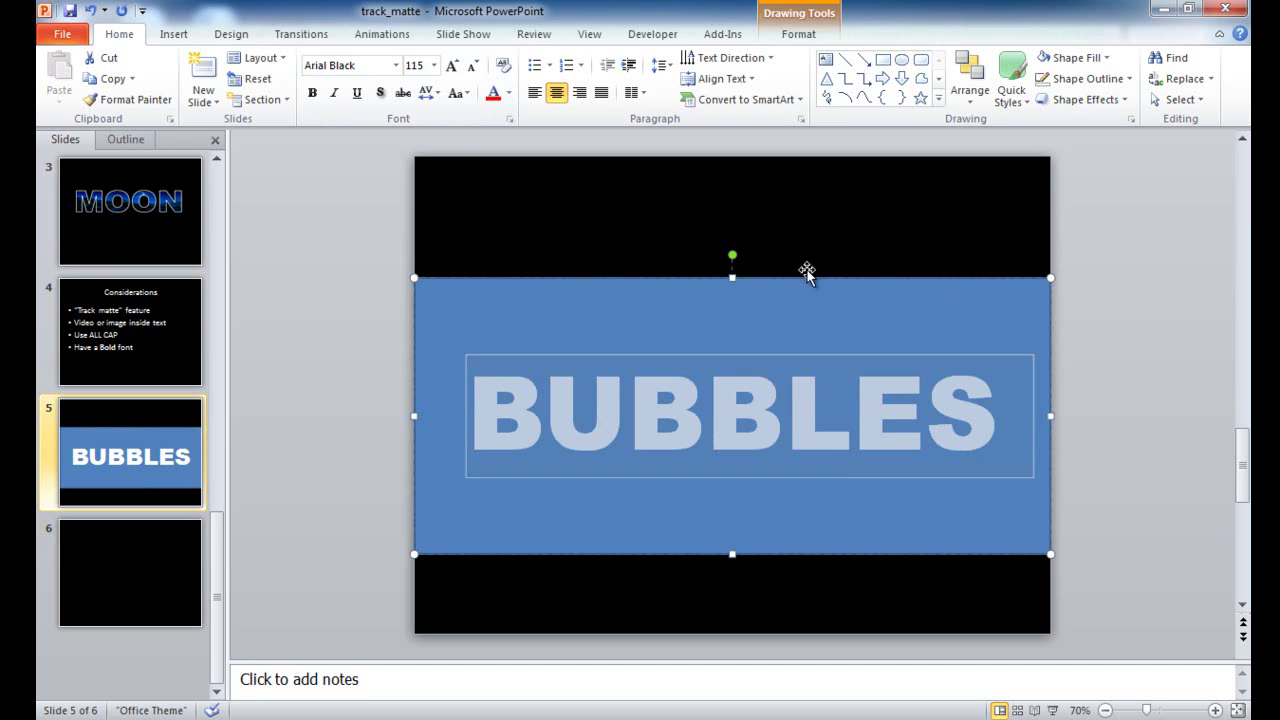
Give BUBBLES a 3 pt white text outline and a light green text fill
click(799, 36)
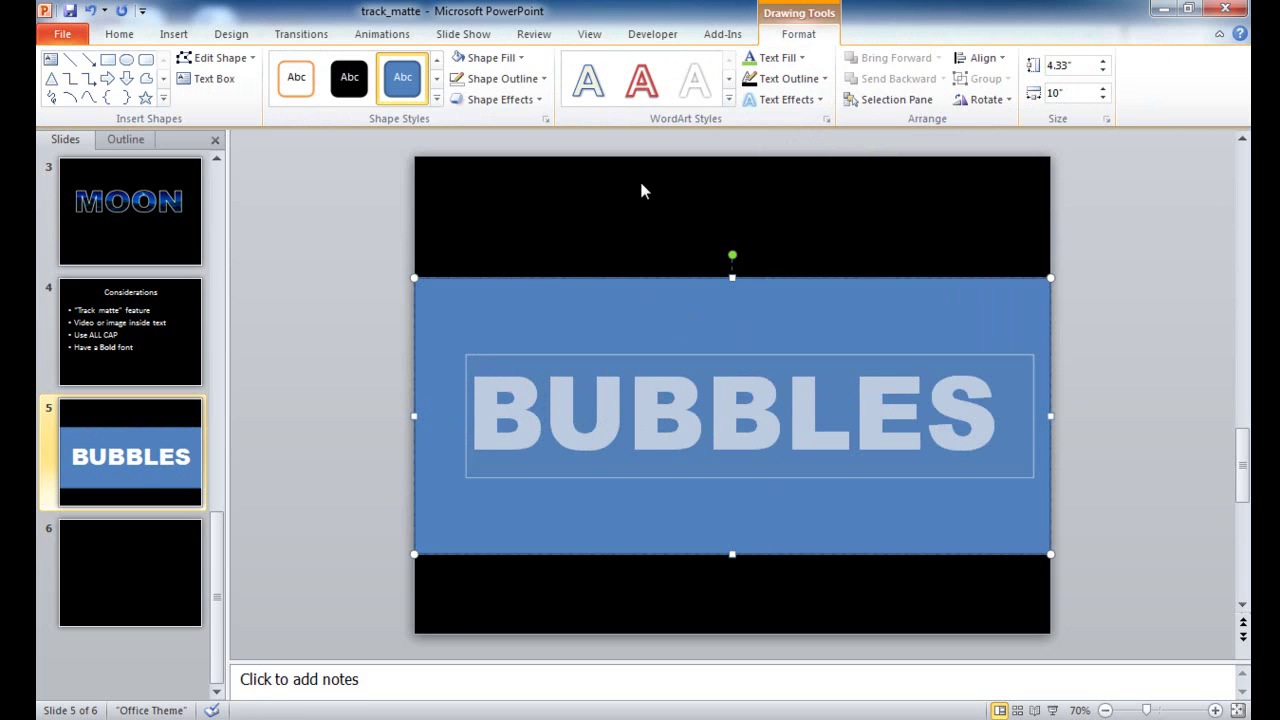
click(785, 78)
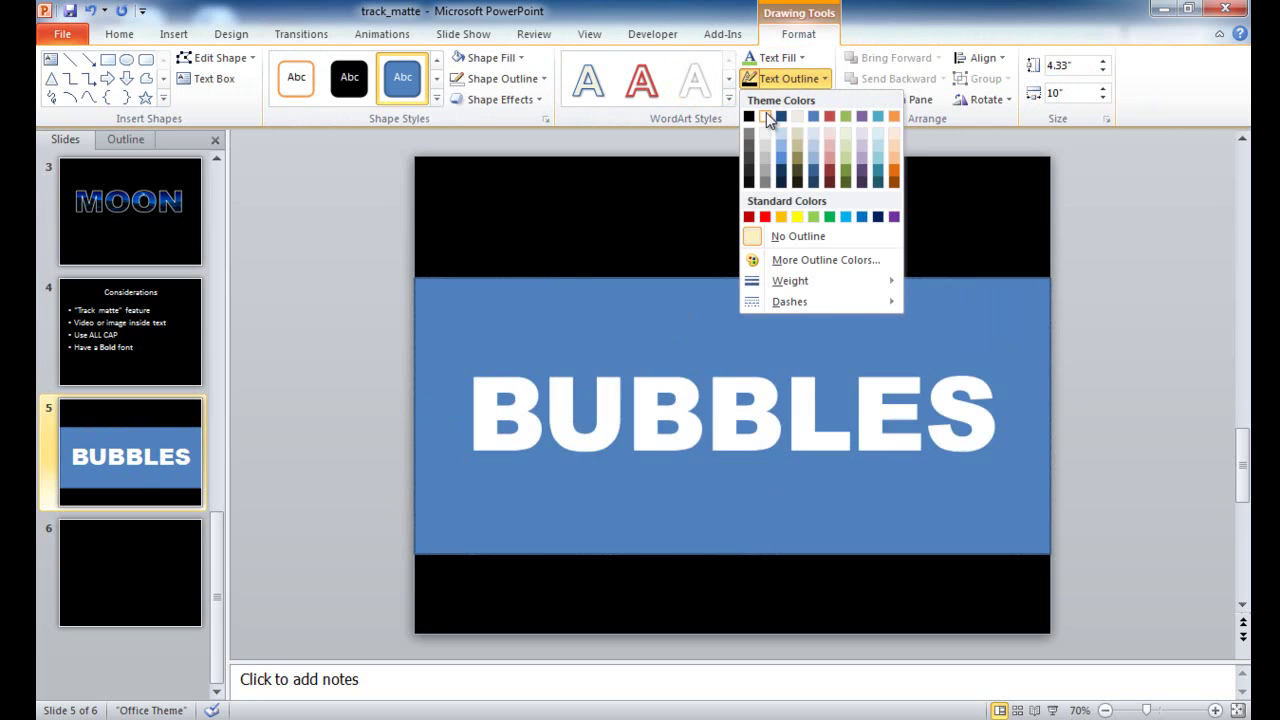
click(766, 117)
click(788, 79)
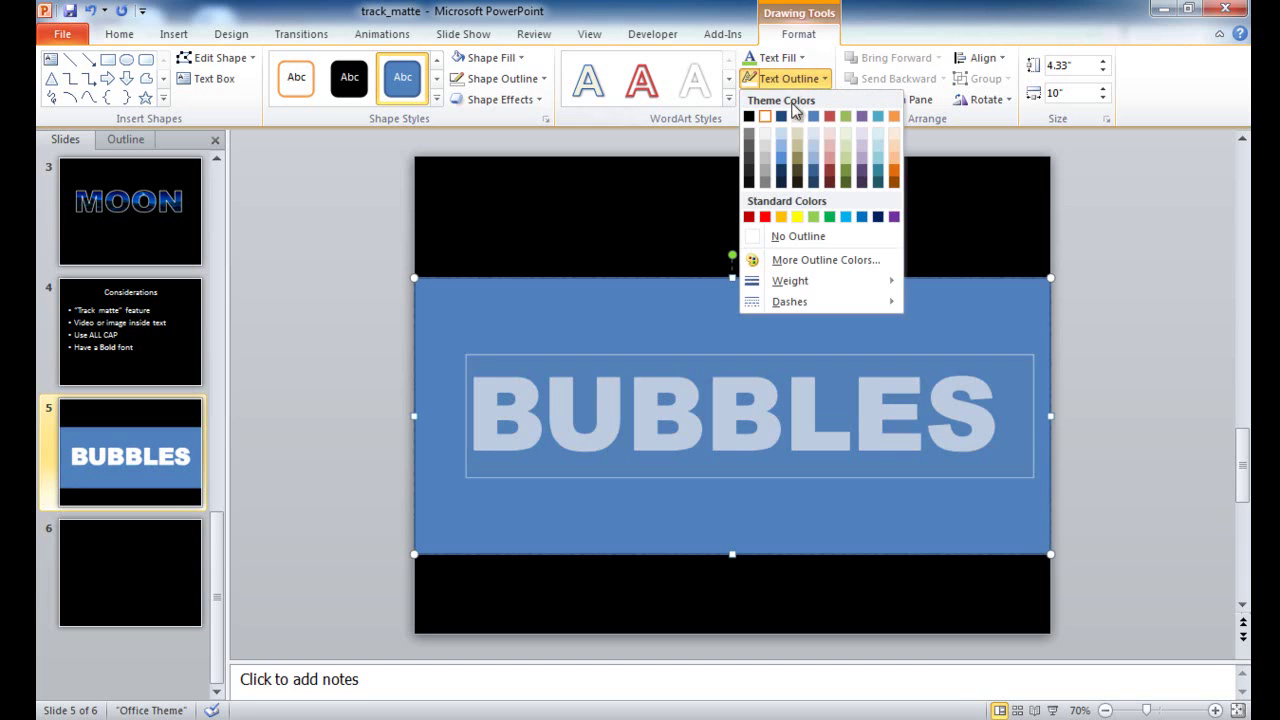
mouse_move(801, 284)
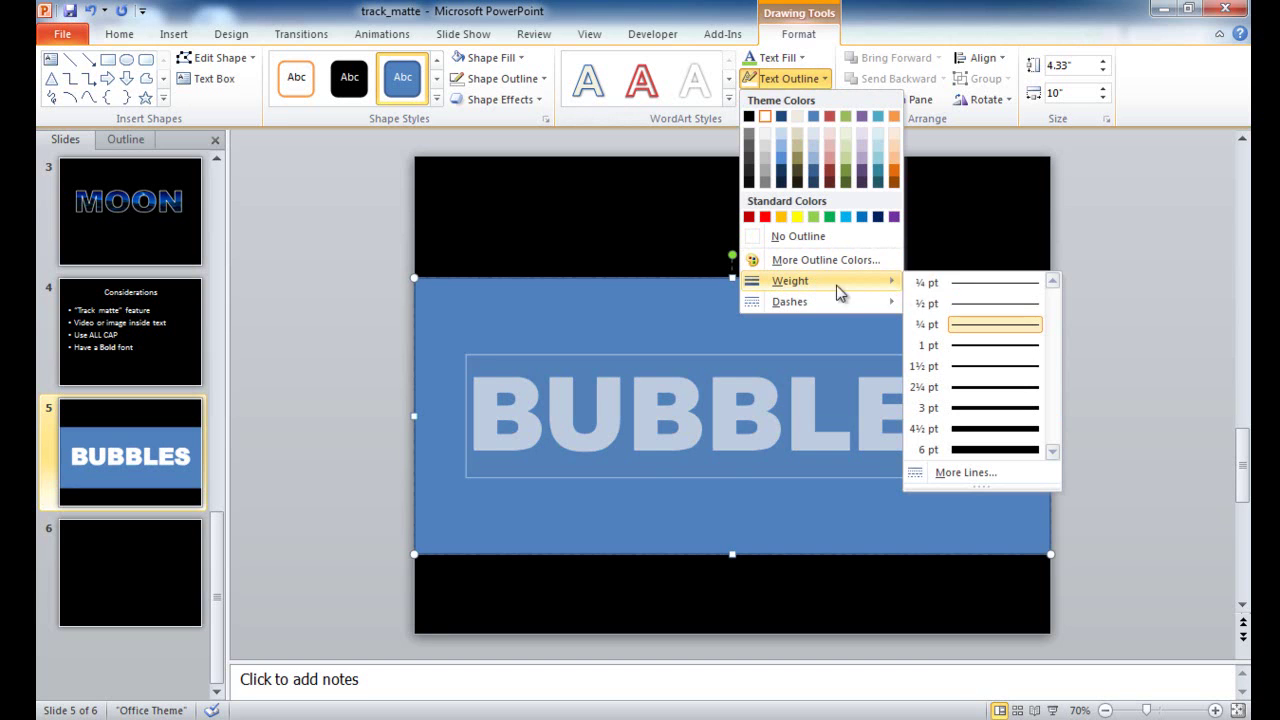
click(968, 412)
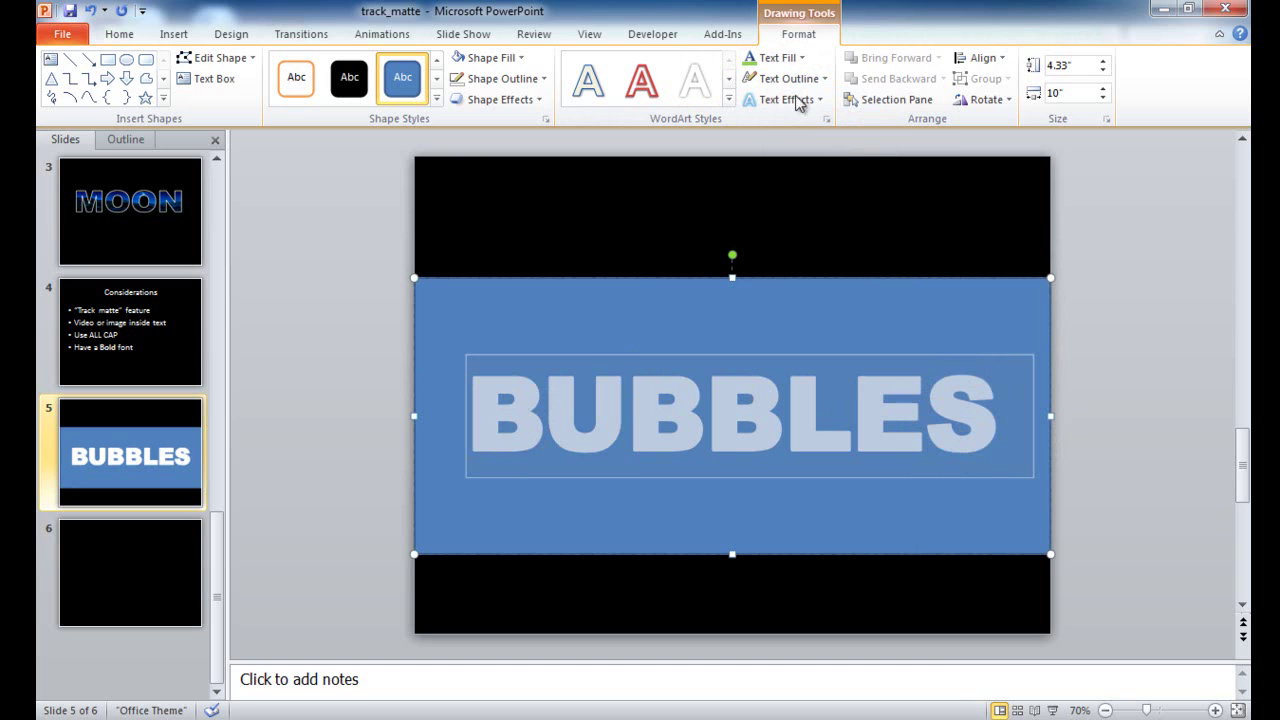
click(792, 60)
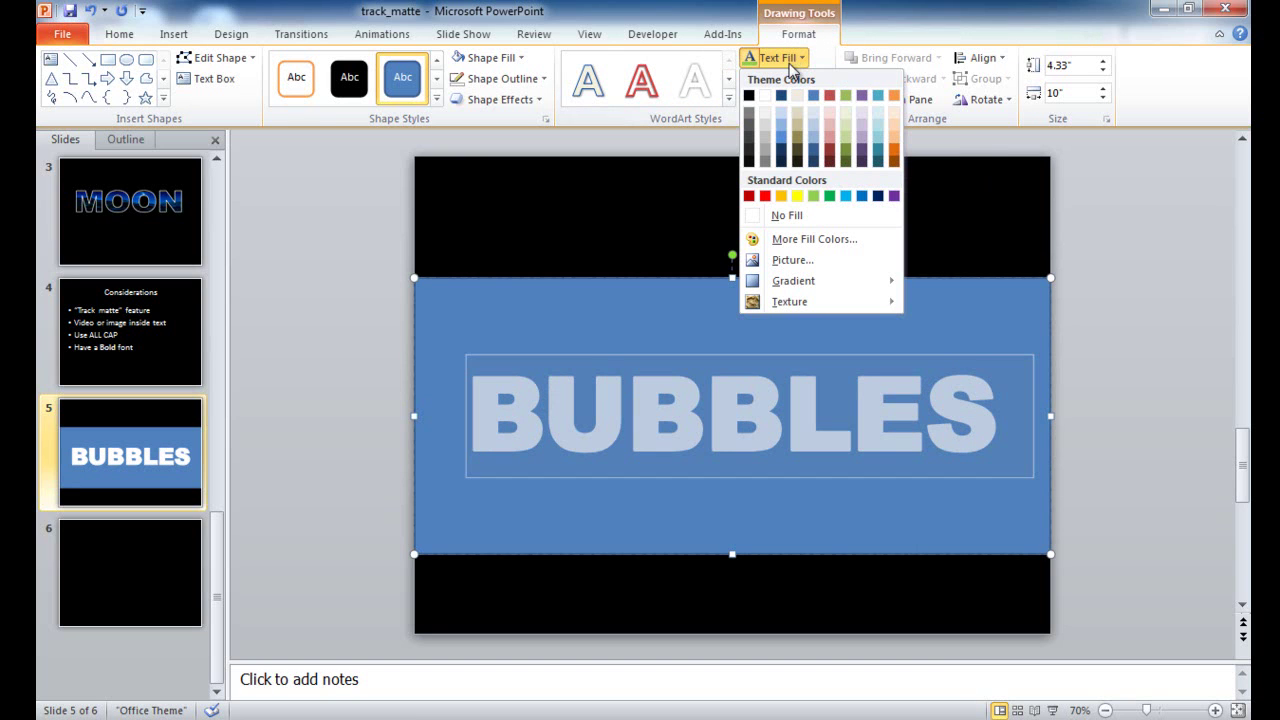
click(815, 195)
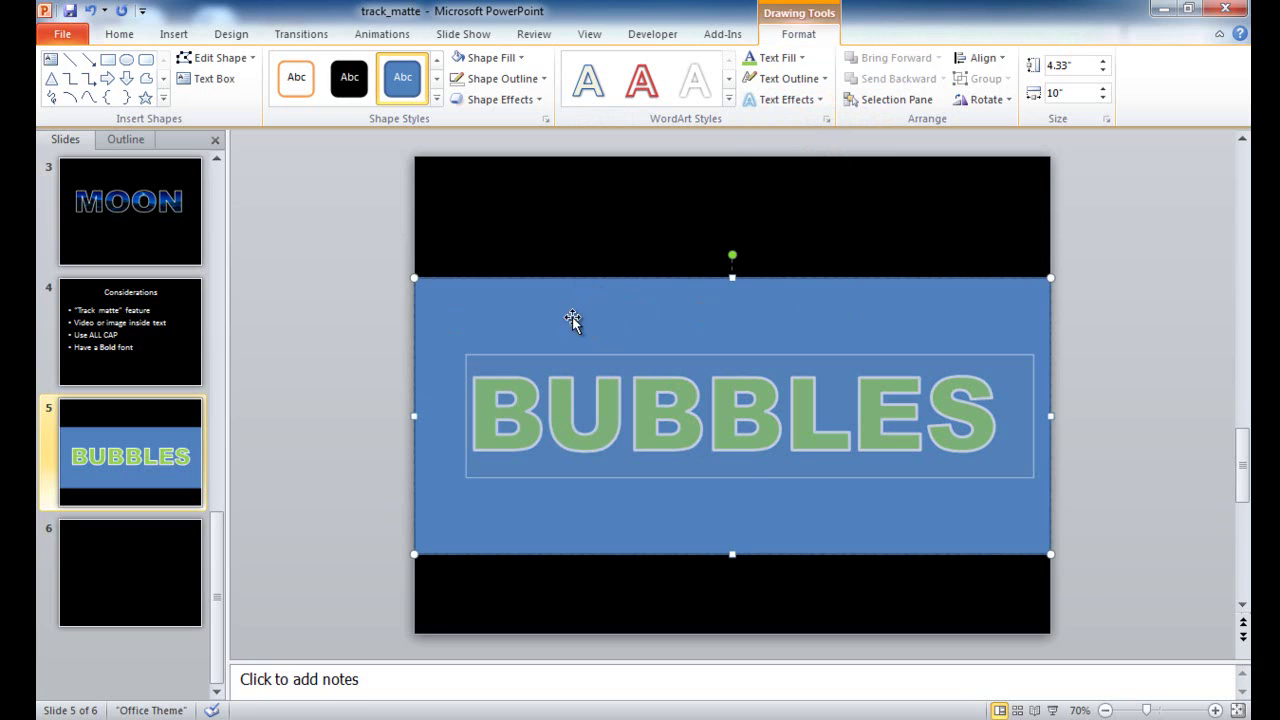
Fill the rectangle behind BUBBLES with black and give it no outline
click(521, 58)
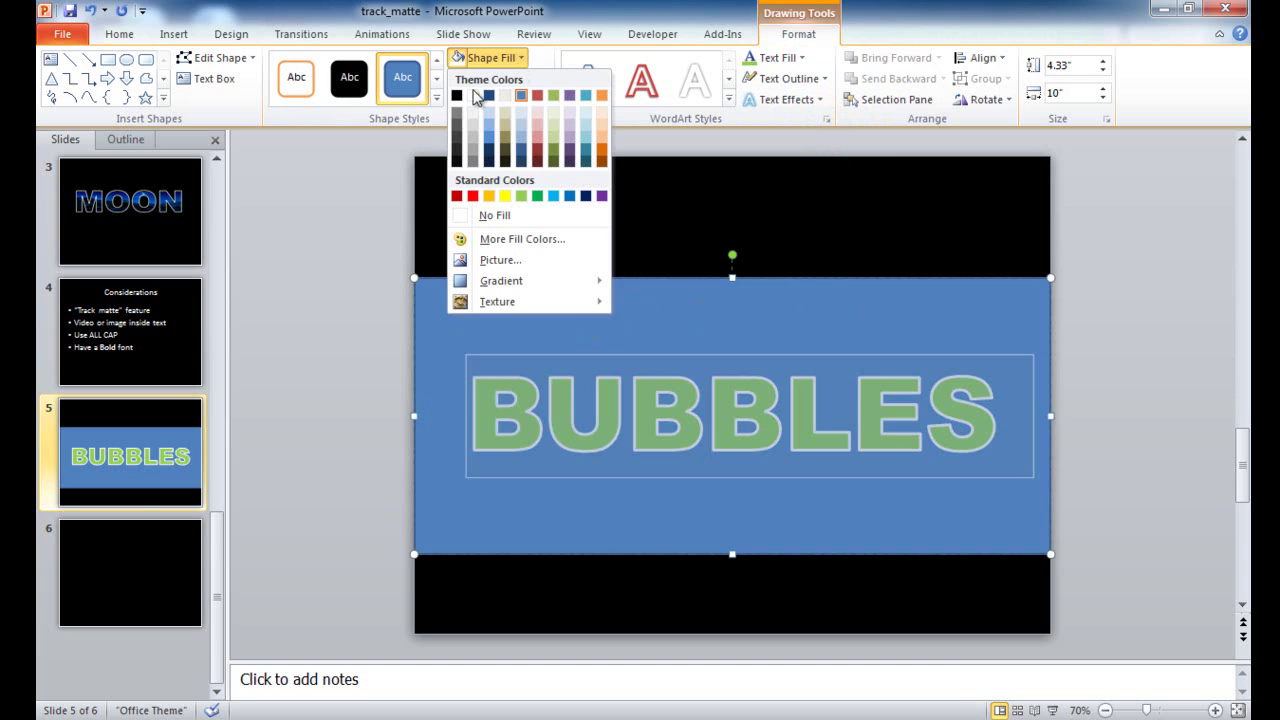
click(458, 97)
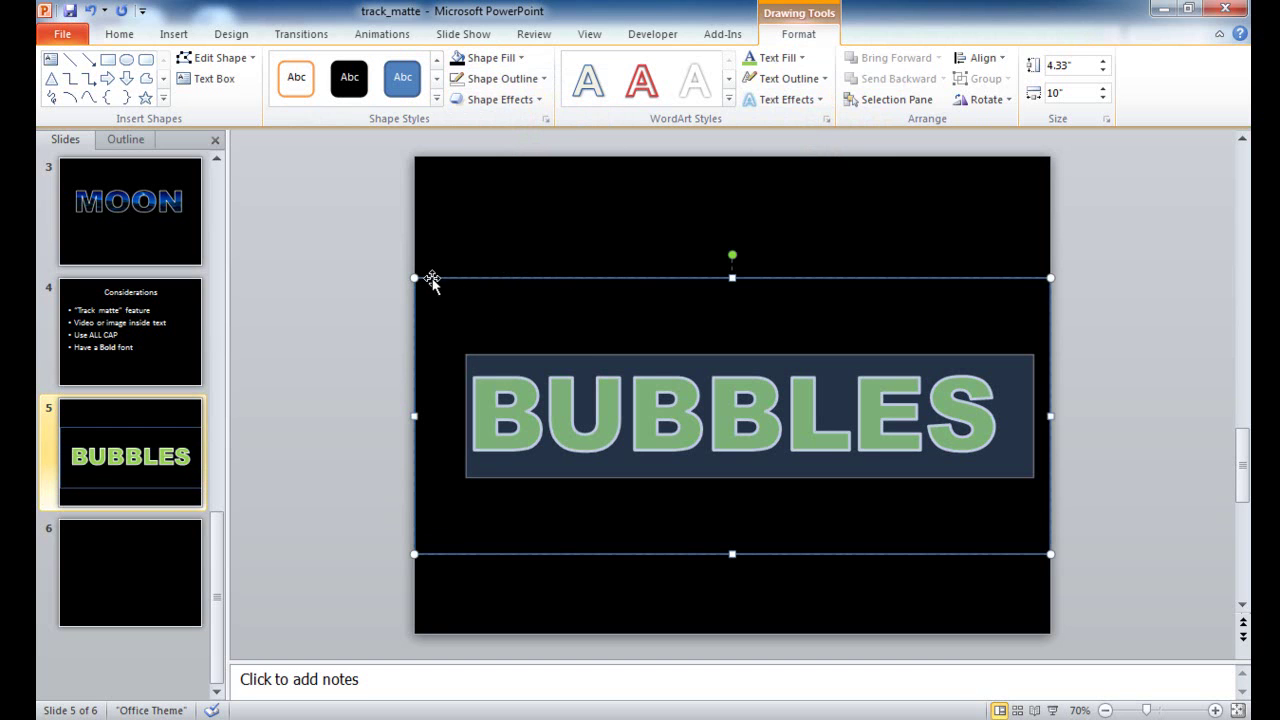
click(540, 88)
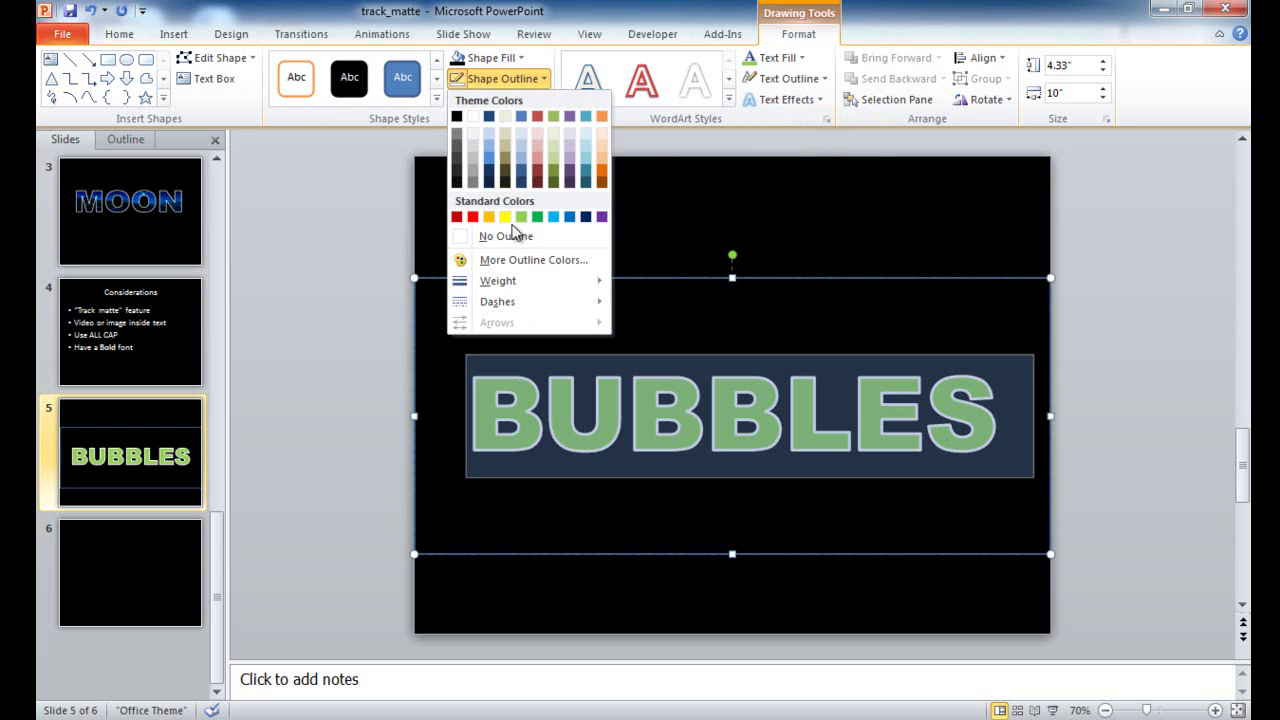
click(500, 236)
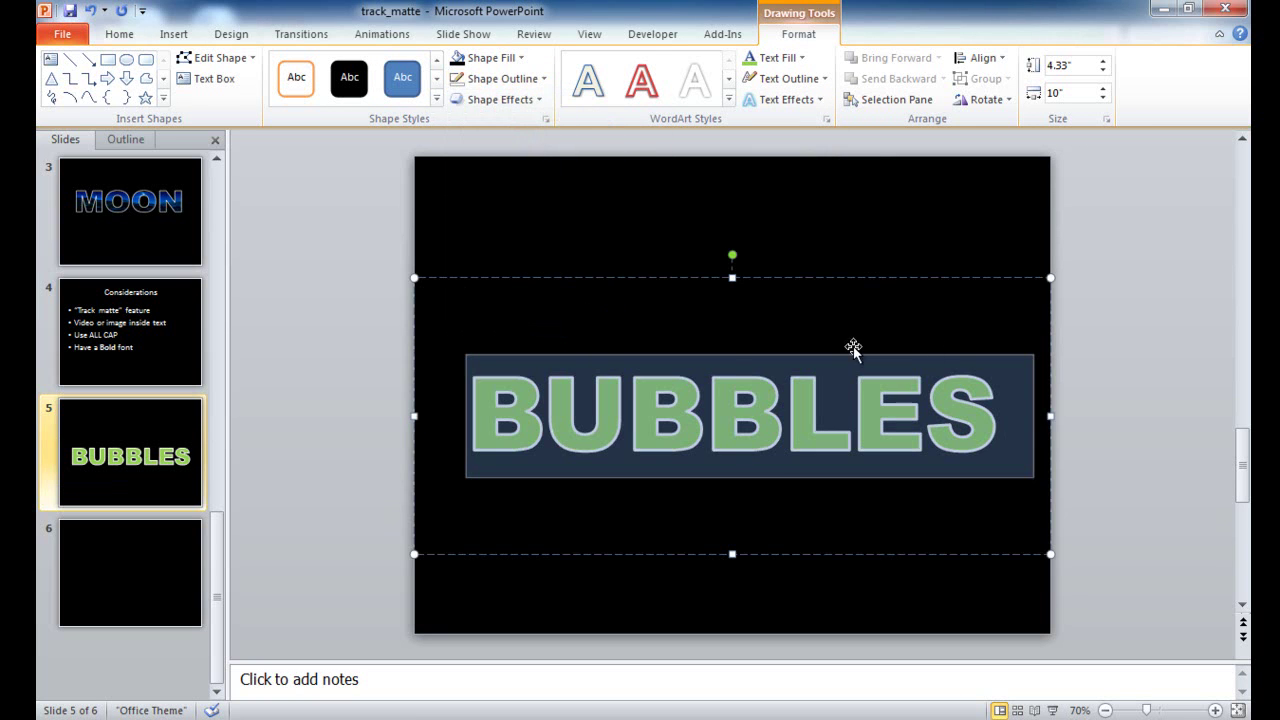